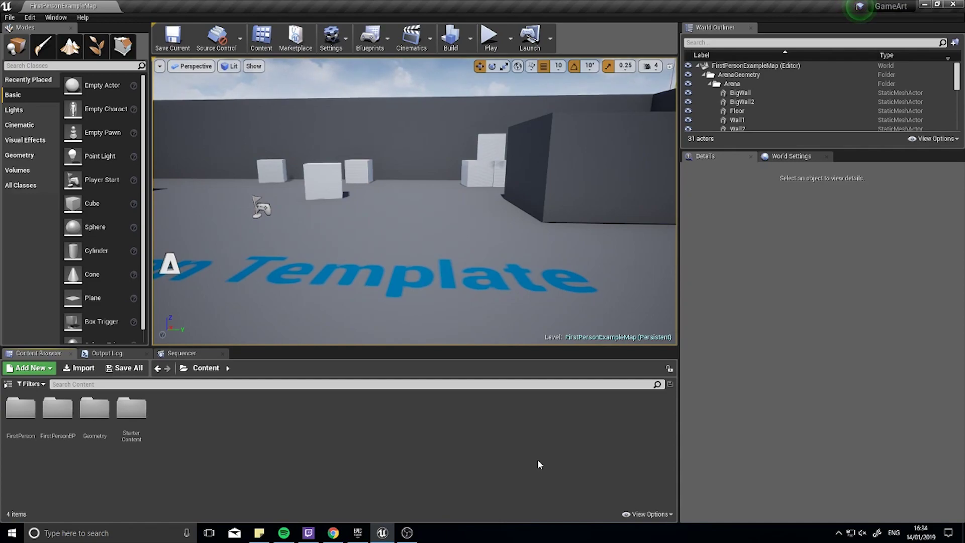
# - Create a Widget Blueprint named FlashEffect in the Content Browser and open it in the Designer
pyautogui.moveTo(414, 201); pyautogui.dragTo(415, 201, button='right')
pyautogui.moveTo(178, 263); pyautogui.dragTo(178, 263, button='right')
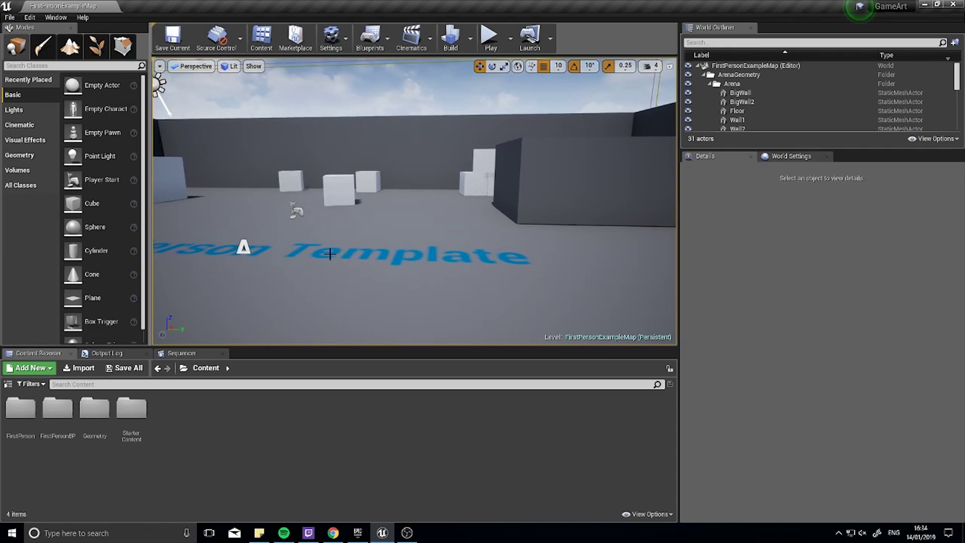
pyautogui.moveTo(420, 280); pyautogui.dragTo(420, 279, button='right')
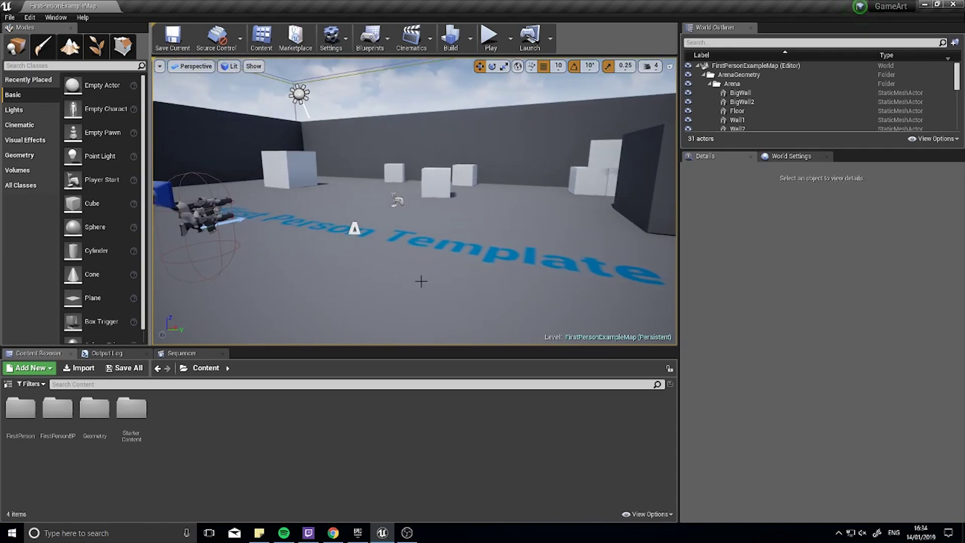
pyautogui.rightClick(199, 435)
pyautogui.moveTo(231, 430)
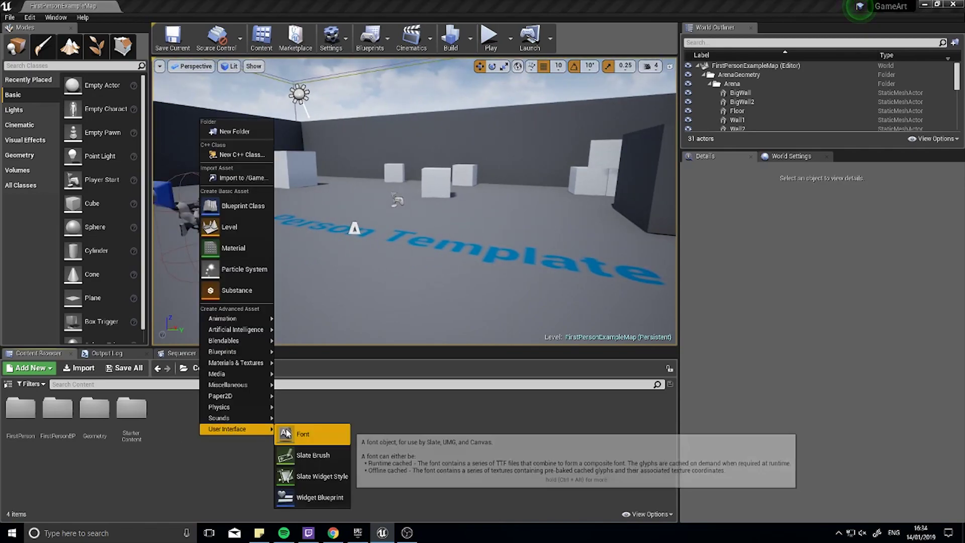
pyautogui.click(308, 498)
pyautogui.write('Fil')
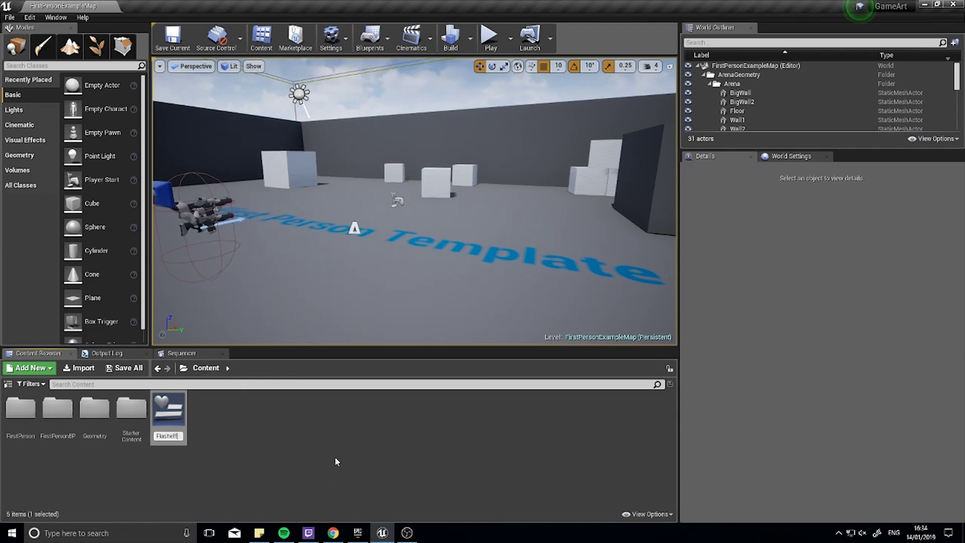
pyautogui.write('shEffect')
pyautogui.press('Return')
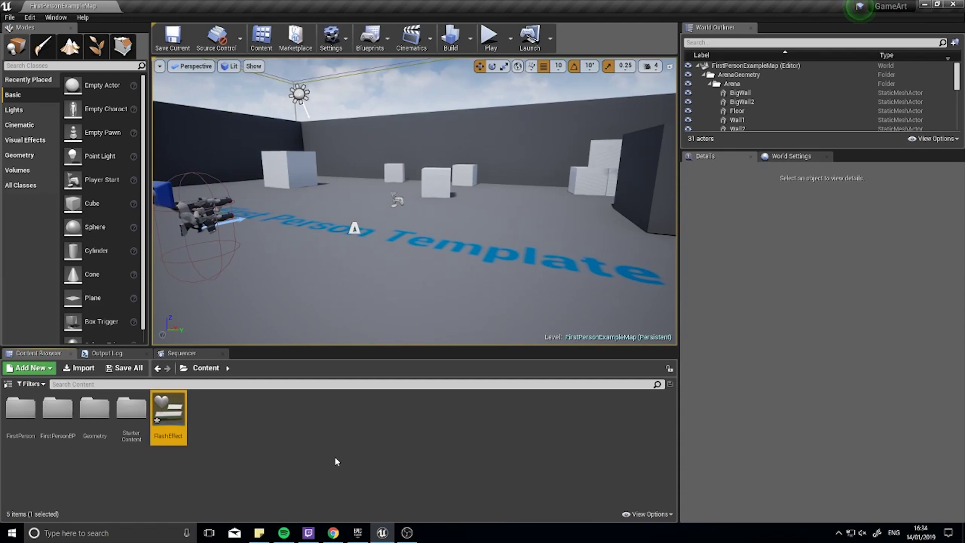
pyautogui.doubleClick(184, 420)
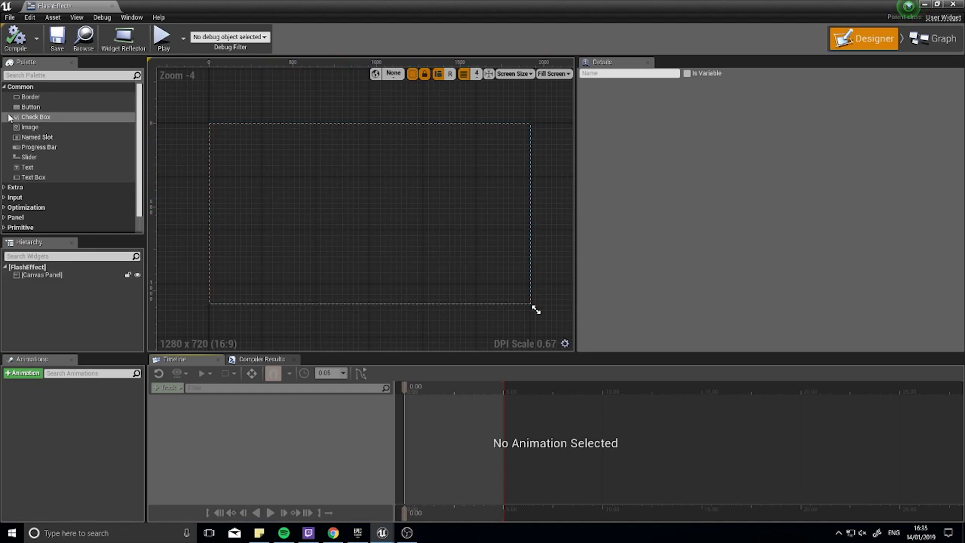
# - Add a Border to the canvas with full-stretch anchors, sized to fill the whole canvas
pyautogui.moveTo(29, 97); pyautogui.dragTo(60, 274)
pyautogui.click(54, 284)
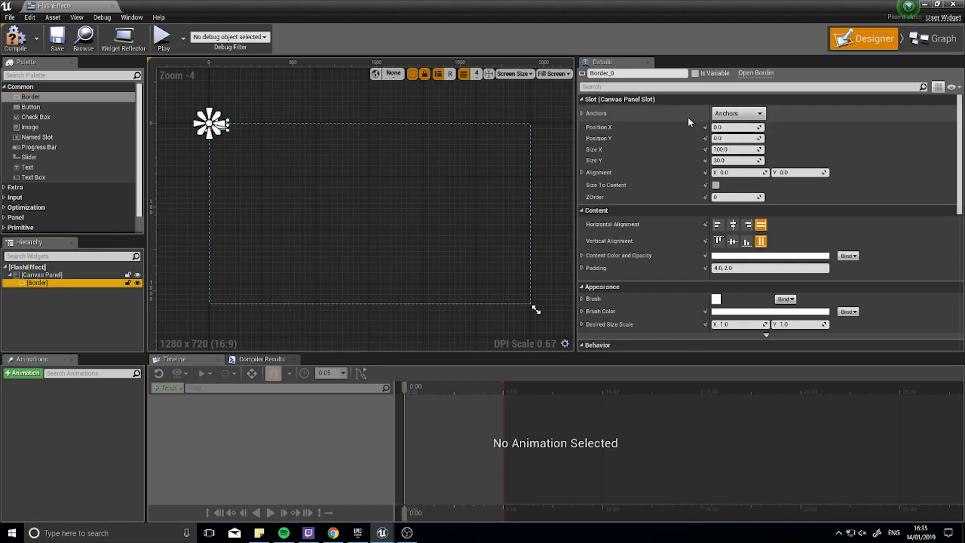
pyautogui.click(725, 117)
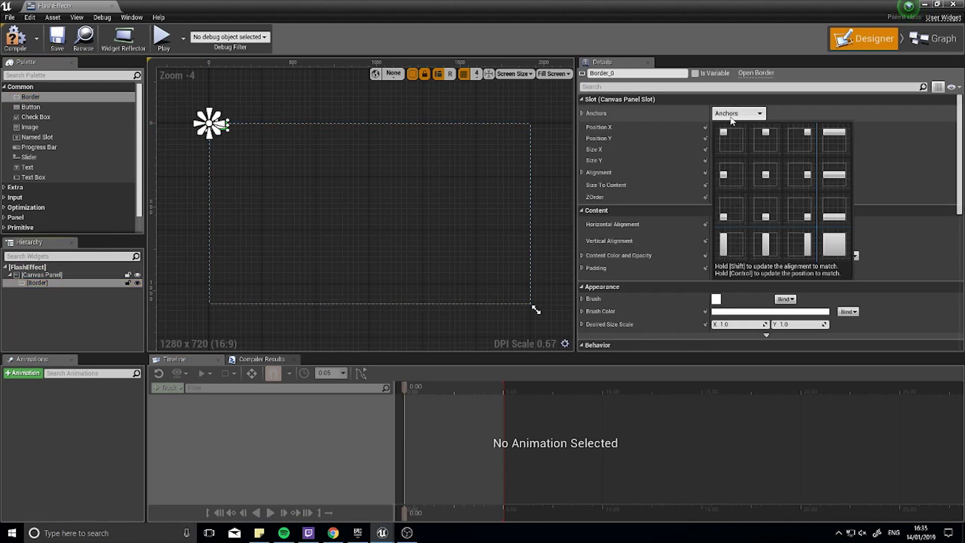
pyautogui.click(832, 254)
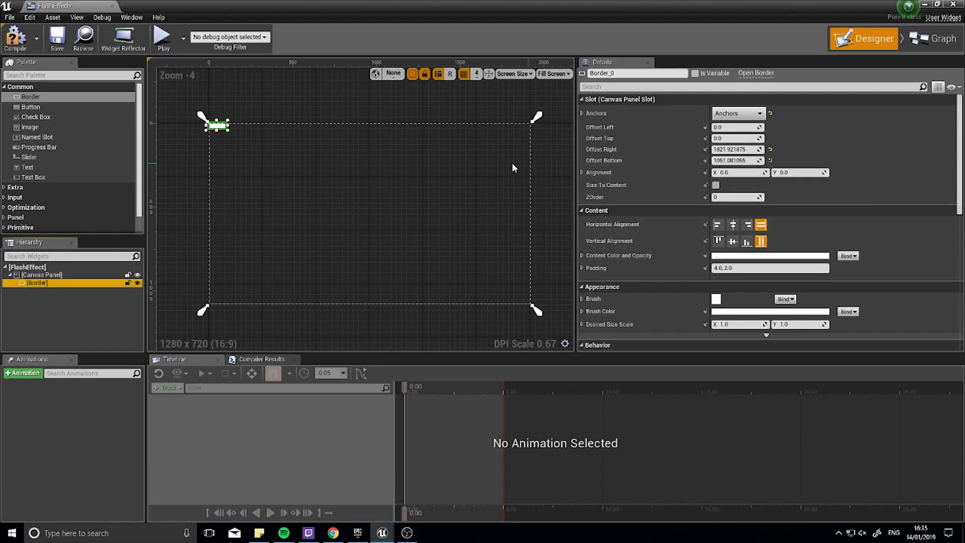
pyautogui.moveTo(229, 130); pyautogui.dragTo(537, 311)
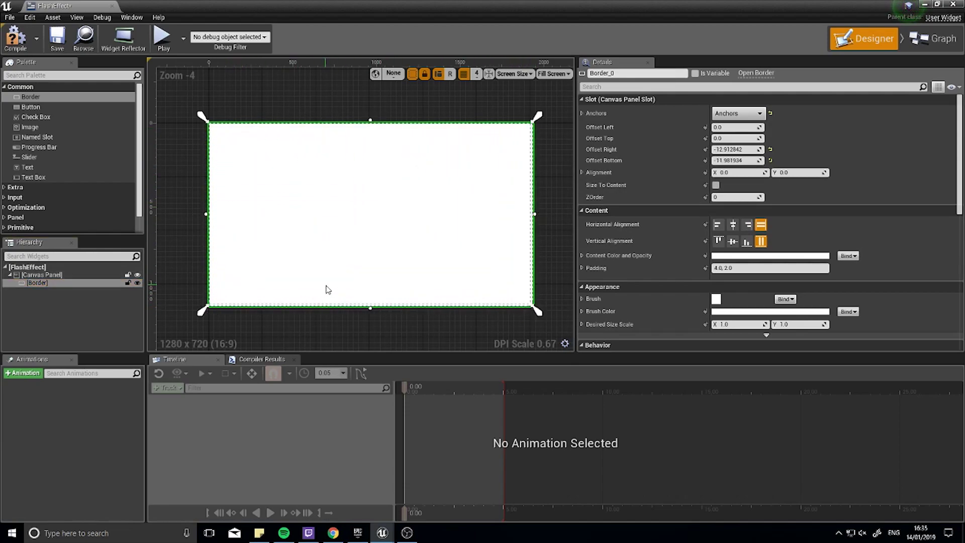
# - Compile the widget and rename the Border to White
pyautogui.click(18, 44)
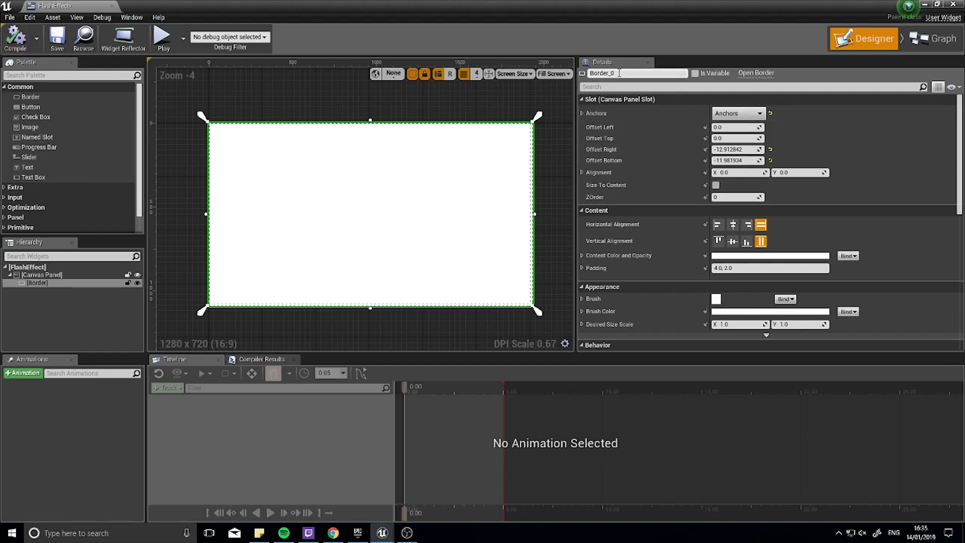
pyautogui.press('BackSpace')
pyautogui.press('BackSpace')
pyautogui.press('BackSpace')
pyautogui.press('BackSpace')
pyautogui.press('BackSpace')
pyautogui.press('BackSpace')
pyautogui.press('BackSpace')
pyautogui.press('BackSpace')
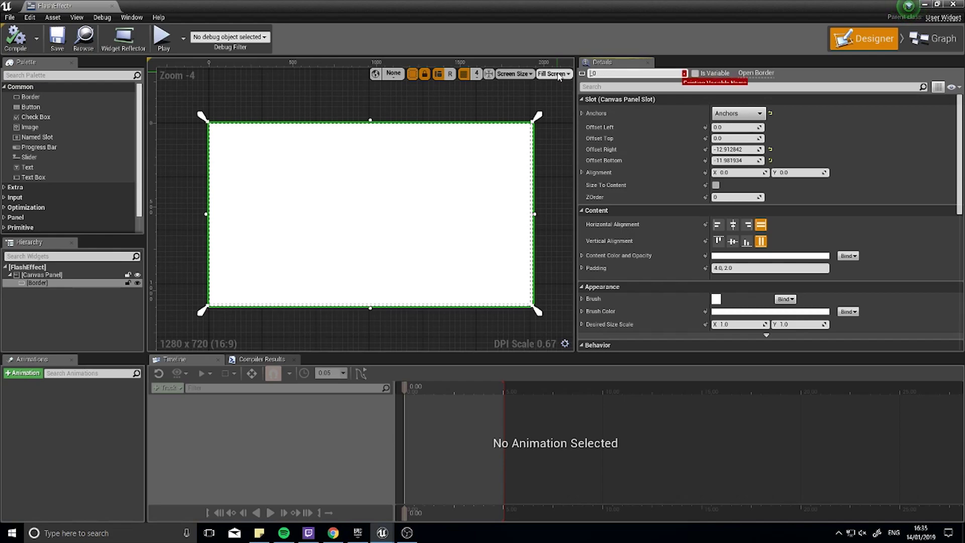
pyautogui.write('White')
pyautogui.press('Return')
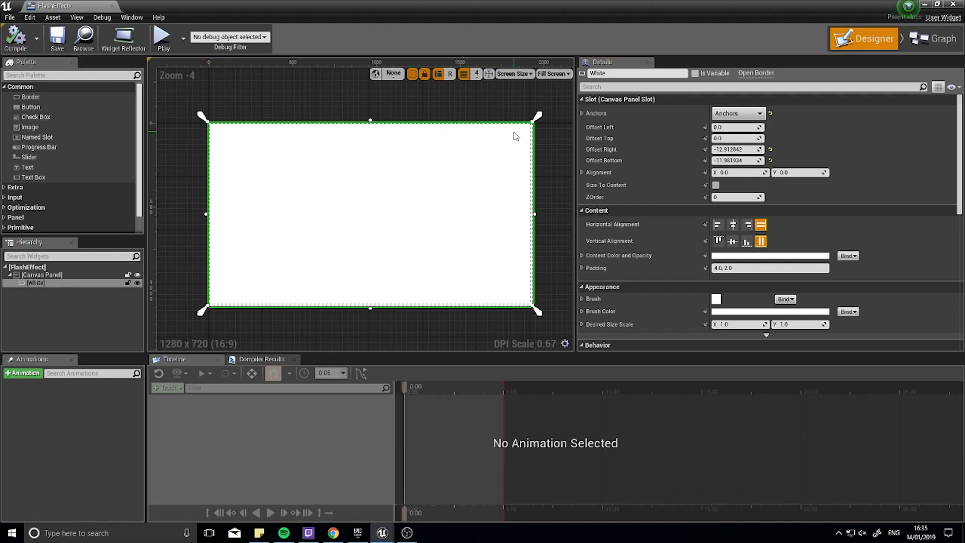
# - Delete the three default event nodes from the Event Graph
pyautogui.click(928, 48)
pyautogui.moveTo(544, 421); pyautogui.dragTo(410, 160)
pyautogui.press('Delete')
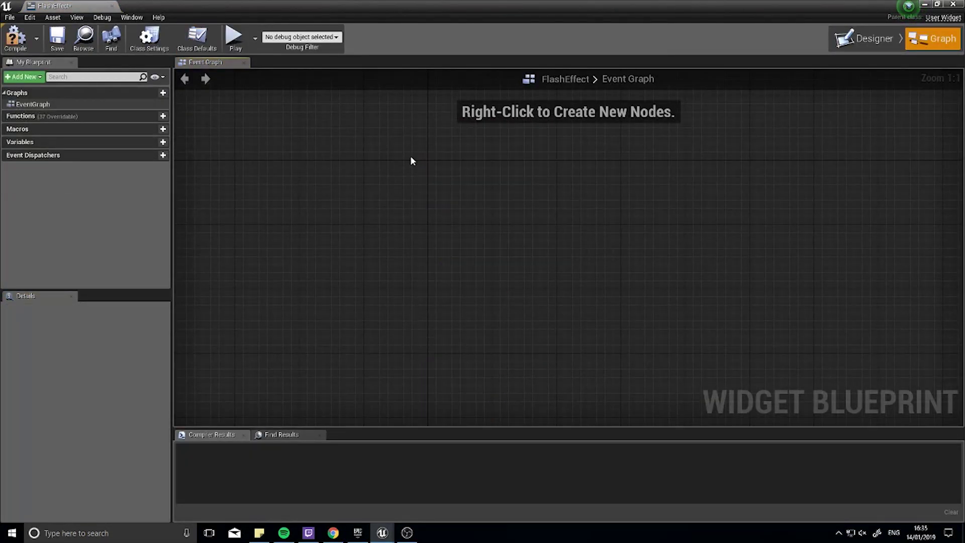
# - Add an Event Construct node wired into a 0.2-second Delay node
pyautogui.rightClick(422, 216)
pyautogui.write('cons')
pyautogui.press('Up')
pyautogui.press('Up')
pyautogui.press('Up')
pyautogui.press('Up')
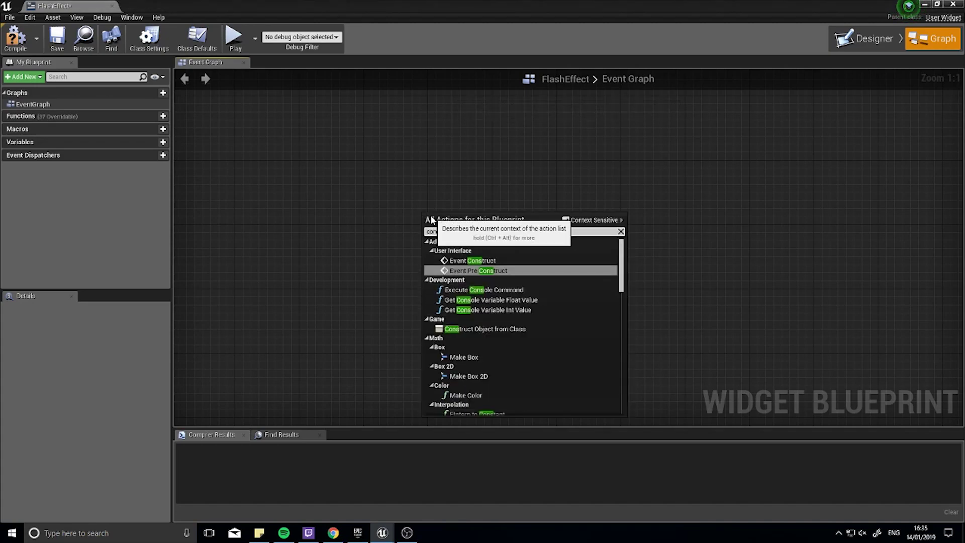
pyautogui.press('Up')
pyautogui.press('Return')
pyautogui.moveTo(445, 219); pyautogui.dragTo(405, 227)
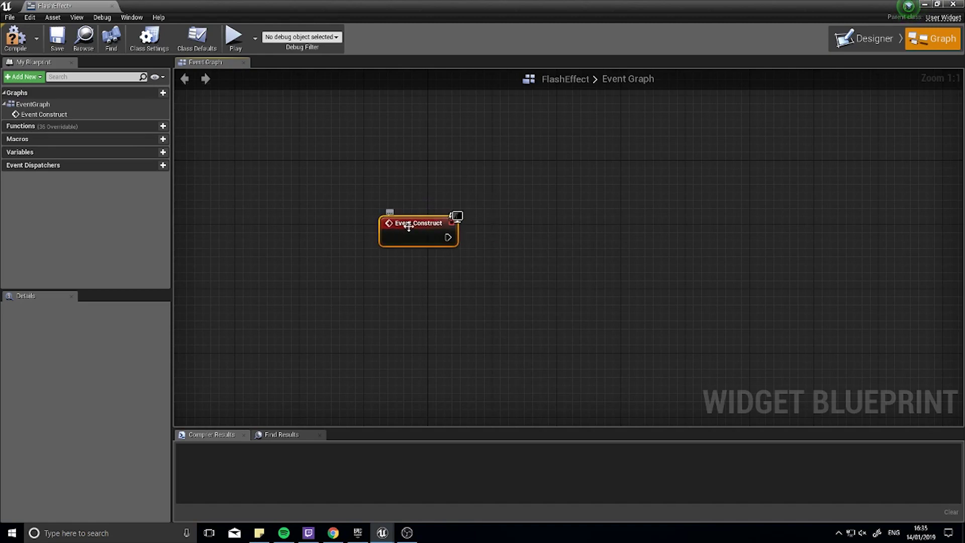
pyautogui.moveTo(433, 236); pyautogui.dragTo(348, 233, button='right')
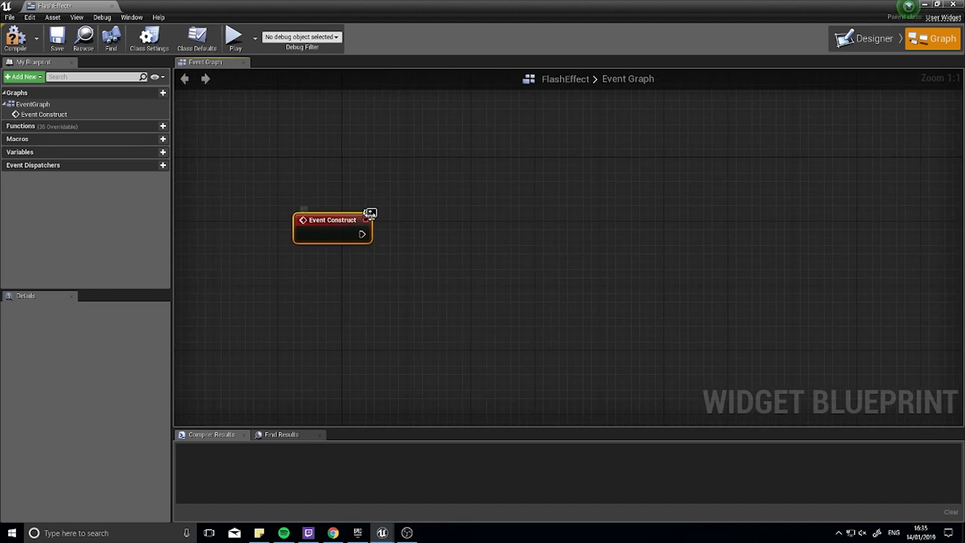
pyautogui.moveTo(361, 234); pyautogui.dragTo(437, 236)
pyautogui.write('delay')
pyautogui.press('Return')
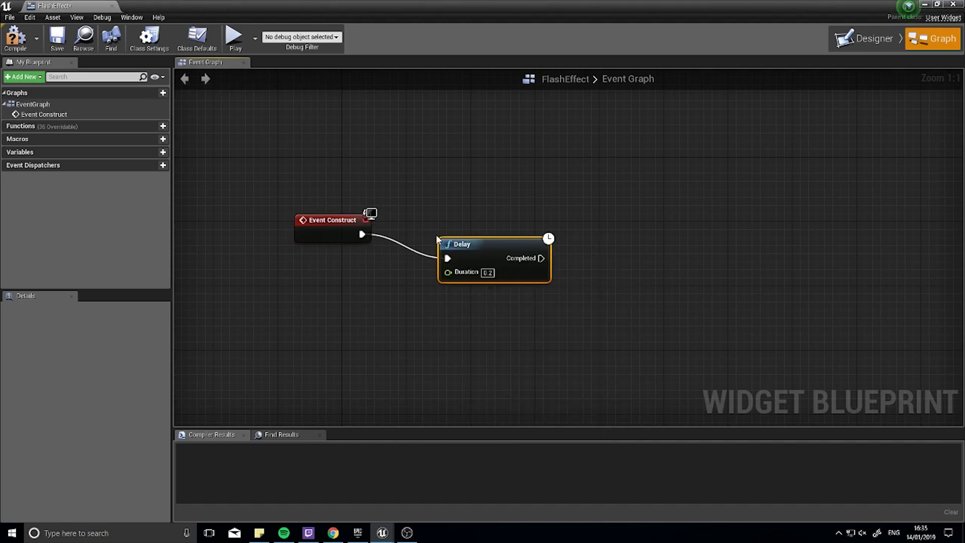
pyautogui.moveTo(475, 238); pyautogui.dragTo(451, 214)
# - Chain Remove from Parent after the Delay's Completed output, compile, and close the editor
pyautogui.moveTo(516, 233); pyautogui.dragTo(555, 233)
pyautogui.write('remove')
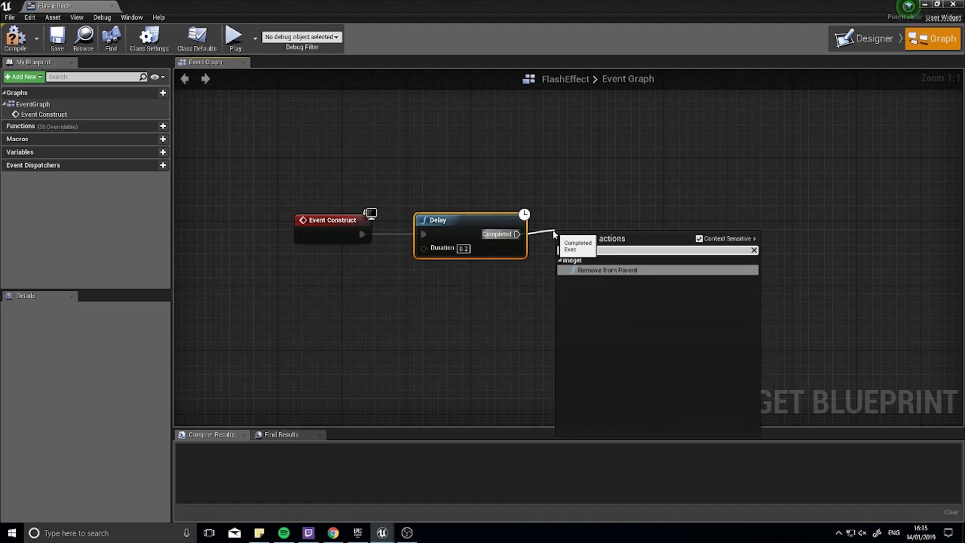
pyautogui.press('Return')
pyautogui.moveTo(566, 246); pyautogui.dragTo(594, 227)
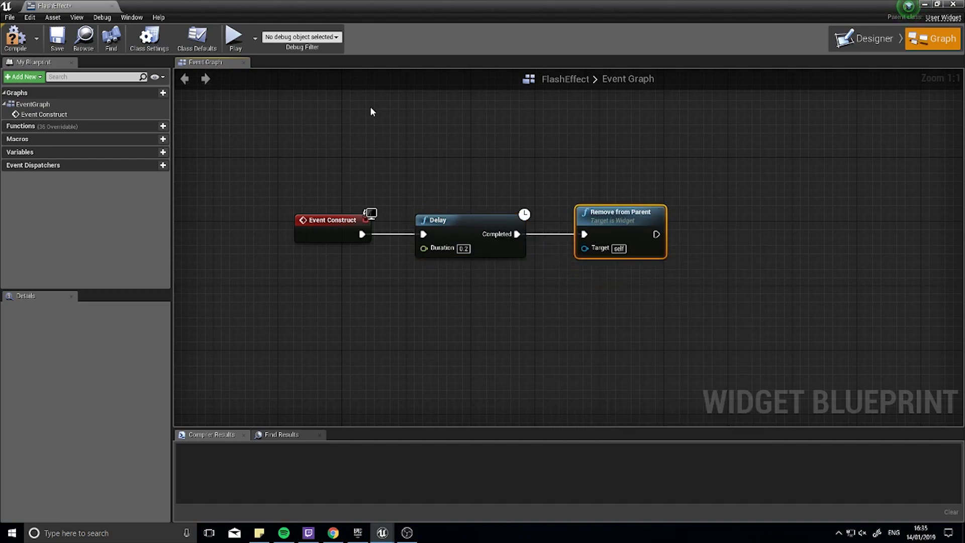
pyautogui.click(15, 38)
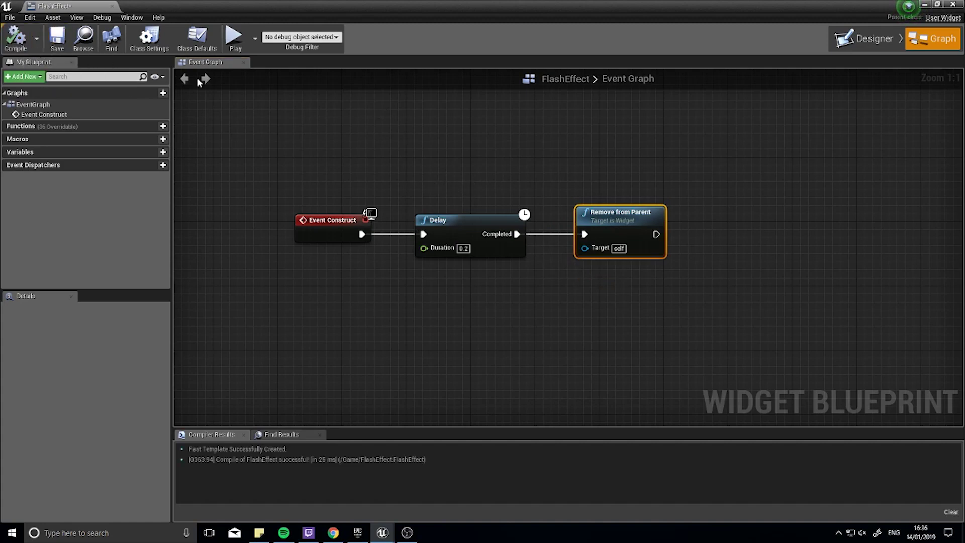
pyautogui.click(952, 6)
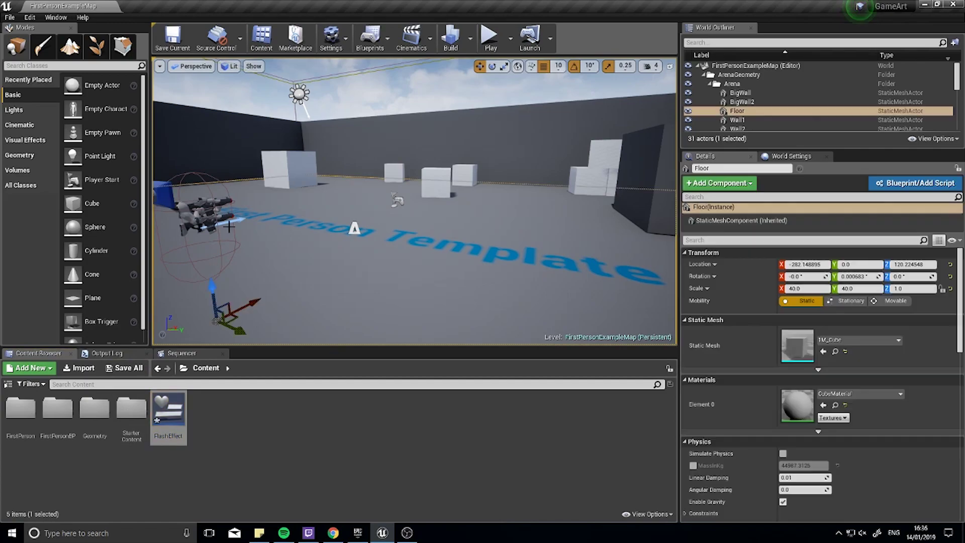
# - Open the FirstPersonCharacter blueprint and add an X key event node
pyautogui.click(217, 226)
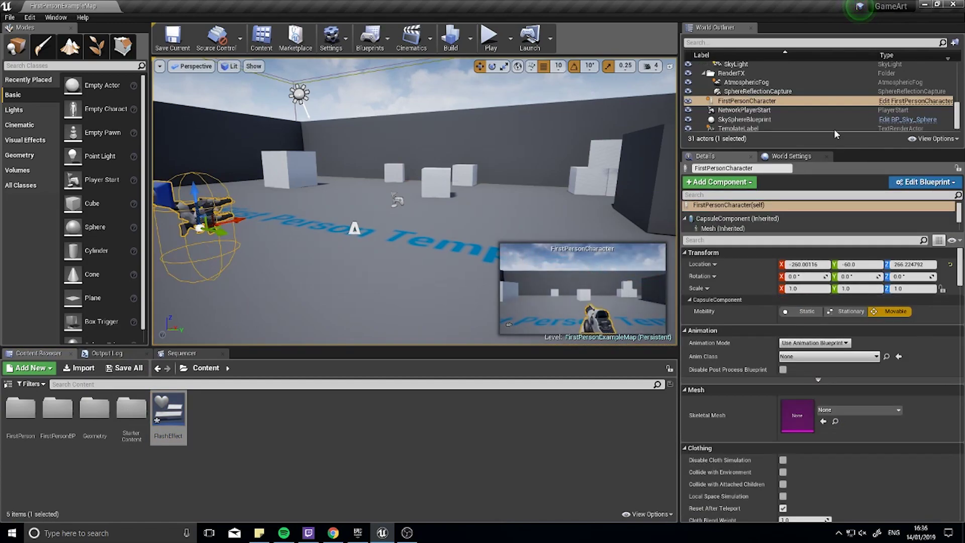
pyautogui.click(894, 101)
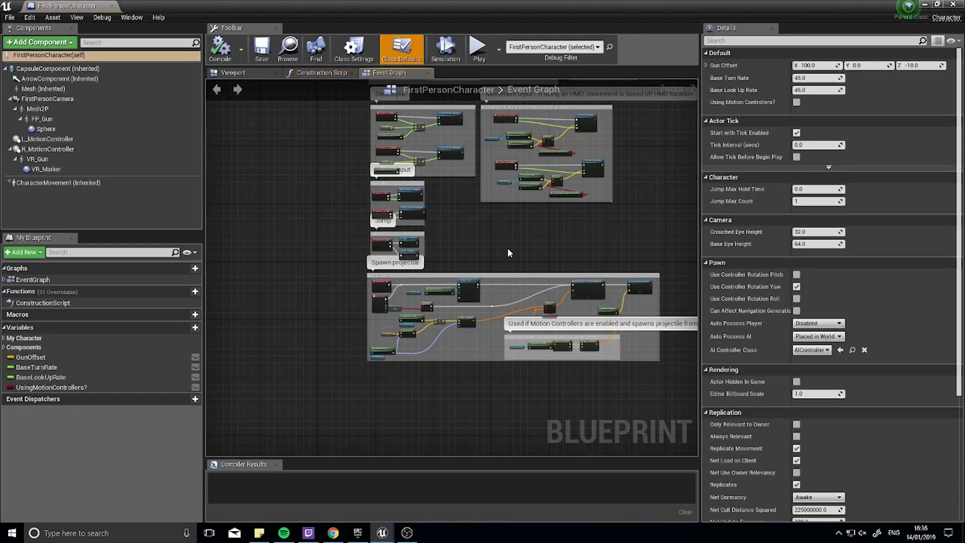
pyautogui.scroll(3, 509, 253)
pyautogui.rightClick(417, 230)
pyautogui.write('x')
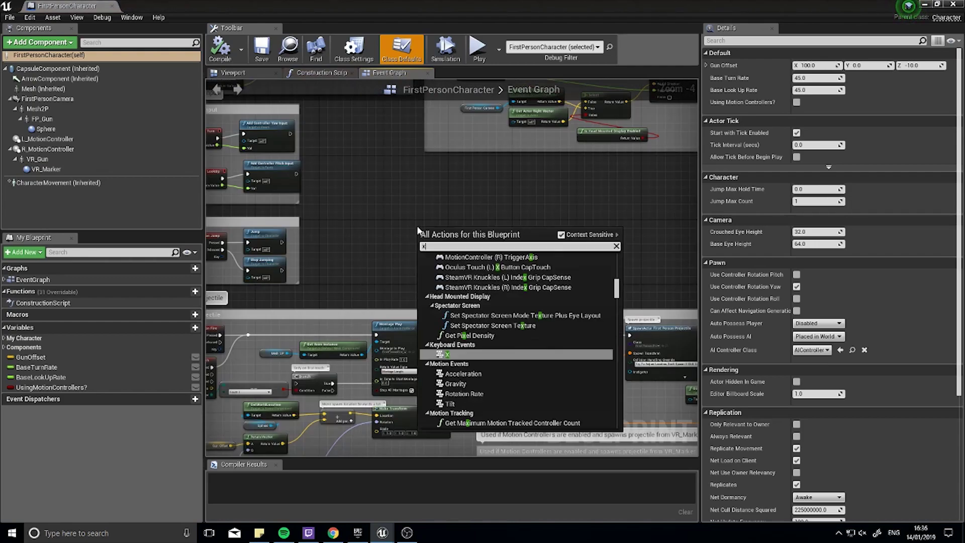
pyautogui.click(448, 354)
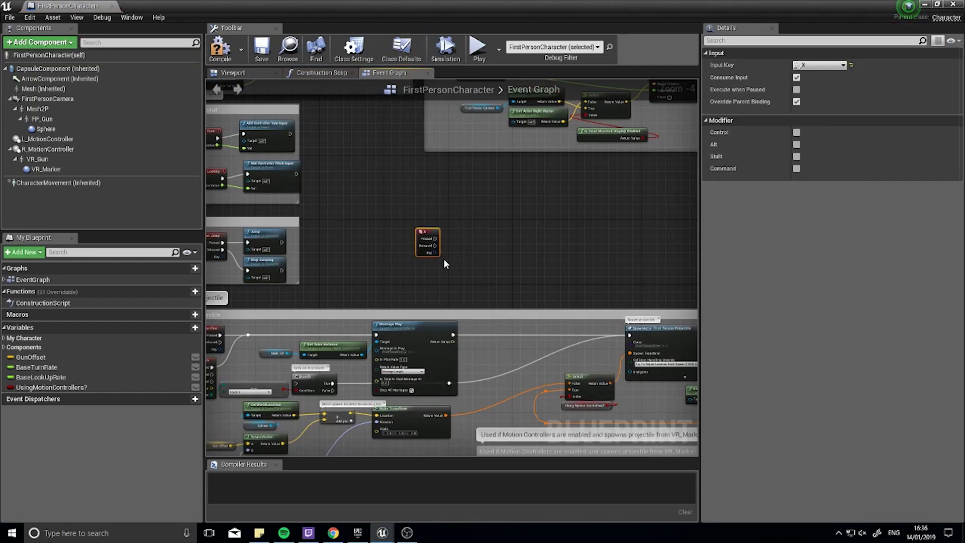
pyautogui.scroll(4, 443, 258)
# - Connect X Pressed to a Create Widget node set to the FlashEffect class
pyautogui.moveTo(415, 207); pyautogui.dragTo(473, 185)
pyautogui.write('createw')
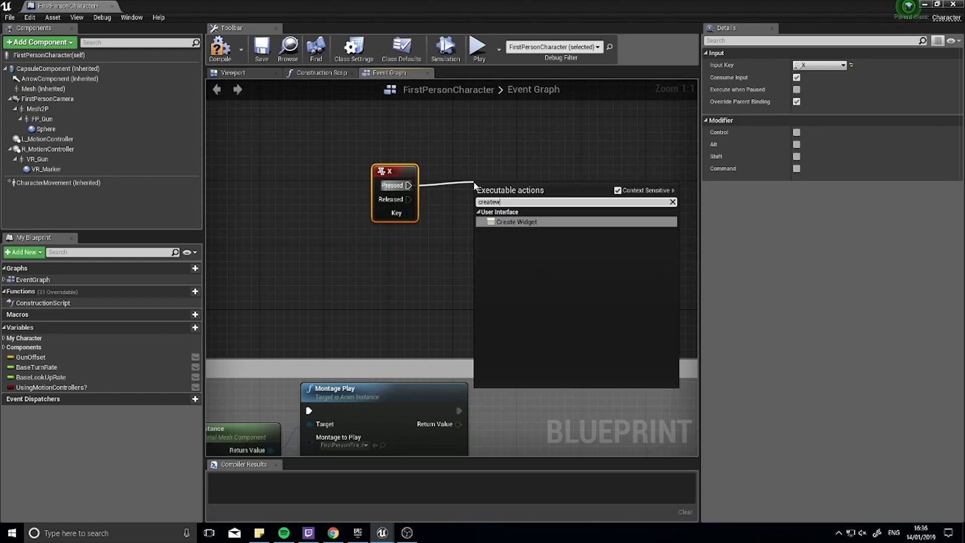
pyautogui.press('Return')
pyautogui.click(530, 215)
pyautogui.click(546, 249)
pyautogui.moveTo(535, 187); pyautogui.dragTo(526, 173)
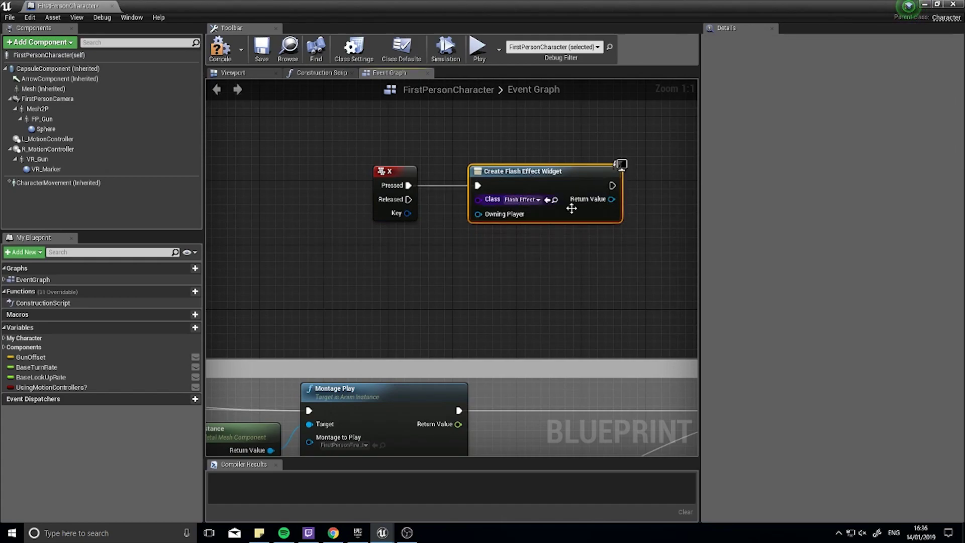
pyautogui.moveTo(619, 232); pyautogui.dragTo(450, 234, button='right')
# - Add the created widget's Return Value to the viewport with an Add to Viewport node
pyautogui.moveTo(442, 201); pyautogui.dragTo(489, 202)
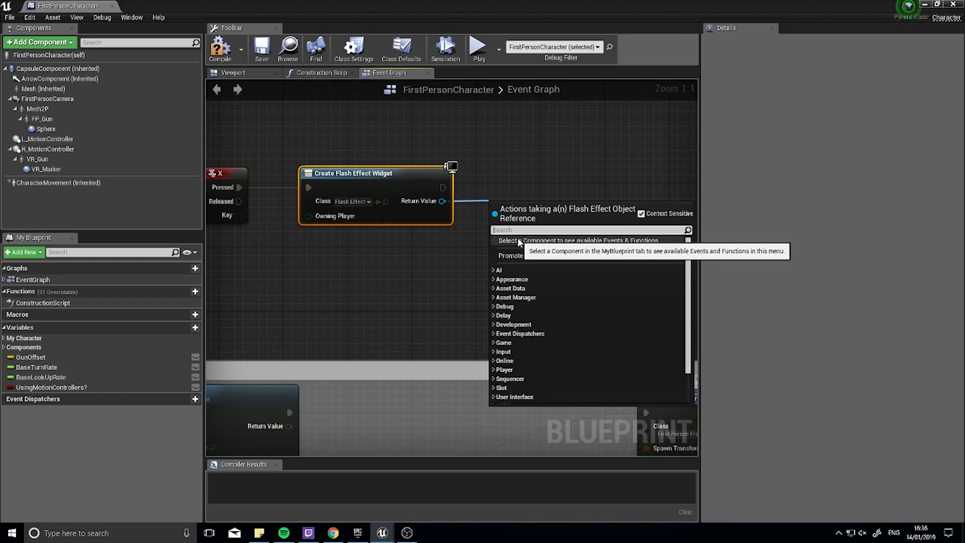
pyautogui.write('add')
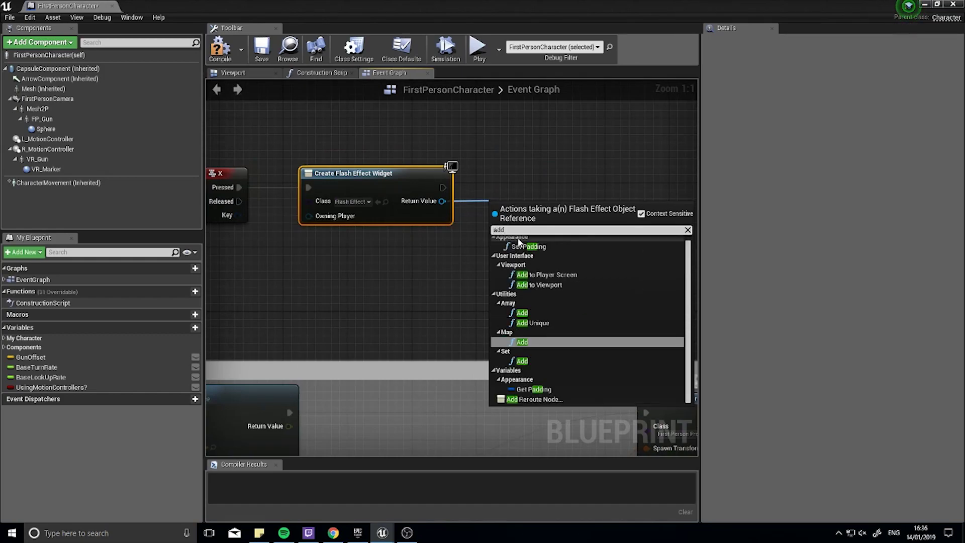
pyautogui.click(558, 286)
pyautogui.moveTo(536, 224); pyautogui.dragTo(531, 172)
pyautogui.moveTo(392, 258); pyautogui.dragTo(532, 258, button='right')
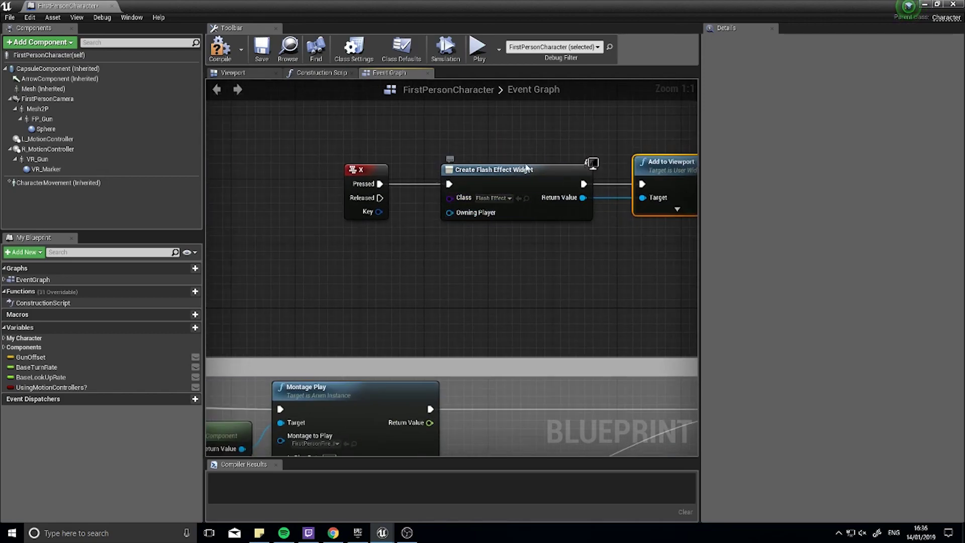
# - Supply Get Player Controller as the Owning Player and compile the character blueprint
pyautogui.moveTo(450, 212); pyautogui.dragTo(415, 245)
pyautogui.write('ge')
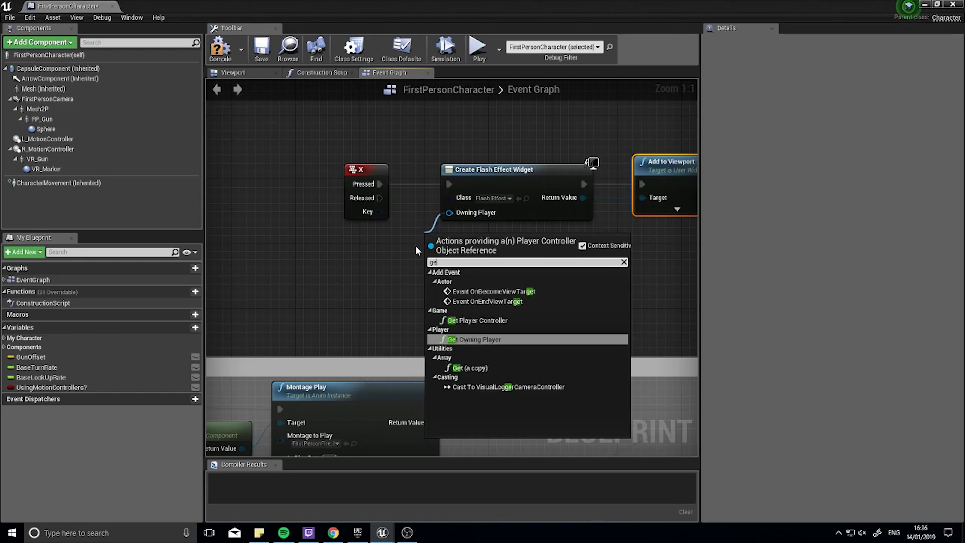
pyautogui.write('t player co')
pyautogui.press('Return')
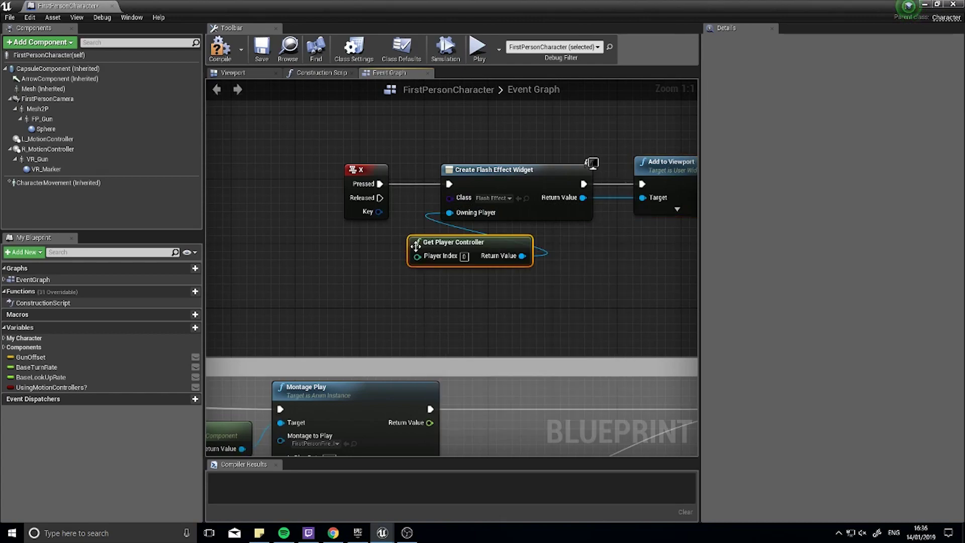
pyautogui.moveTo(429, 246); pyautogui.dragTo(309, 247)
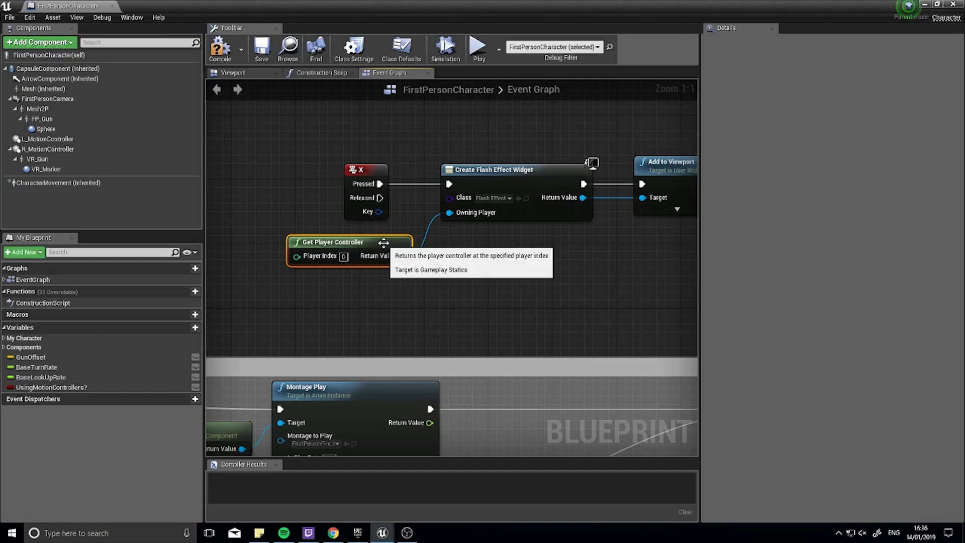
pyautogui.moveTo(381, 242); pyautogui.dragTo(361, 249)
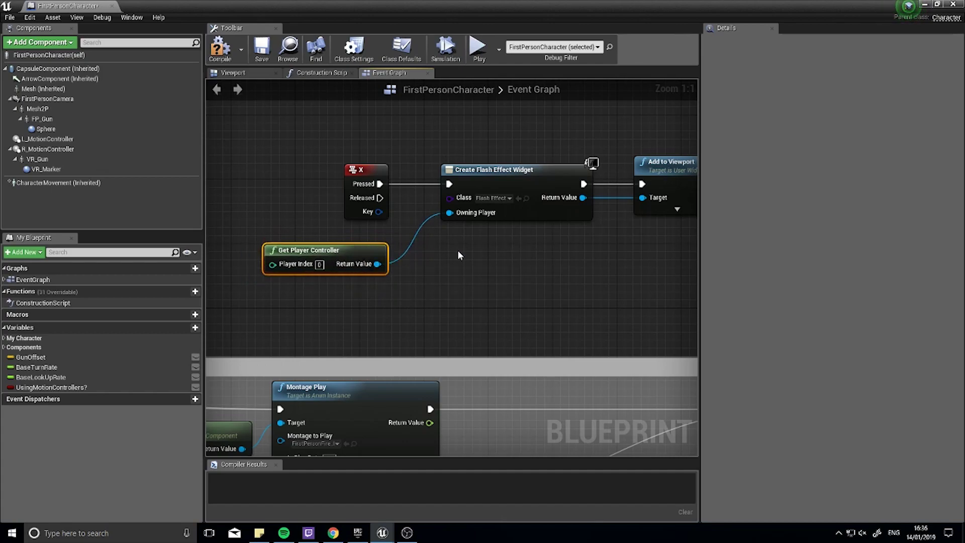
pyautogui.moveTo(457, 249); pyautogui.dragTo(400, 237, button='right')
pyautogui.moveTo(553, 164); pyautogui.dragTo(560, 164)
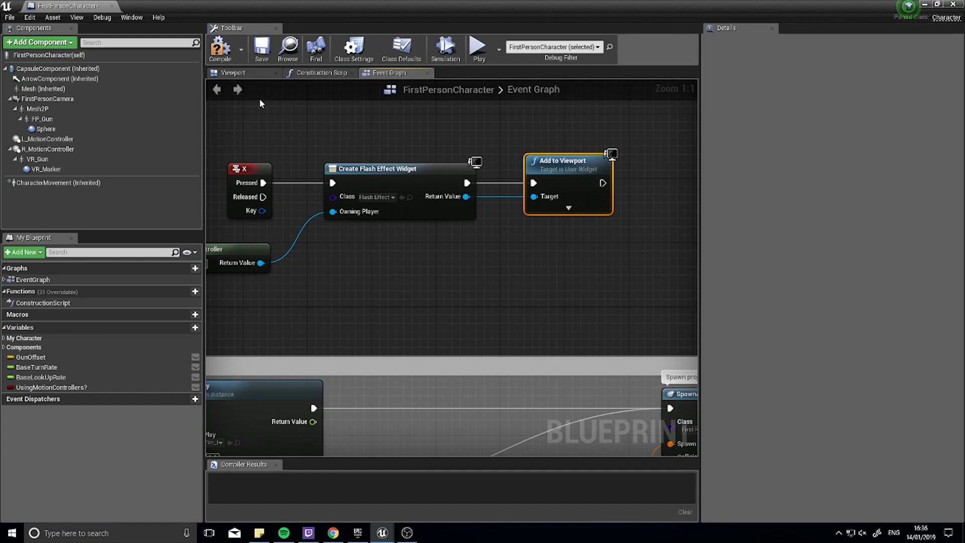
pyautogui.click(220, 47)
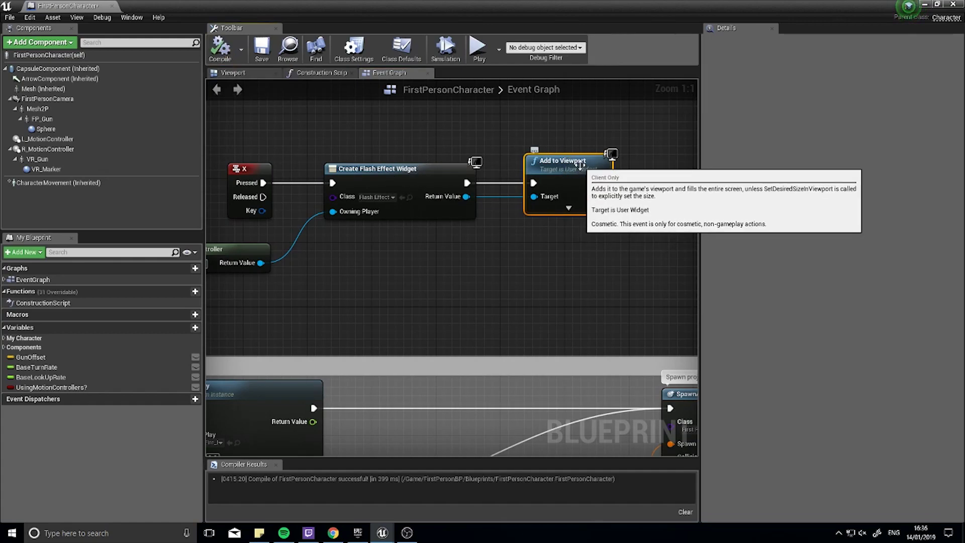
# - Reopen FlashEffect and check its Event Construct → Delay → Remove from Parent graph
pyautogui.click(923, 4)
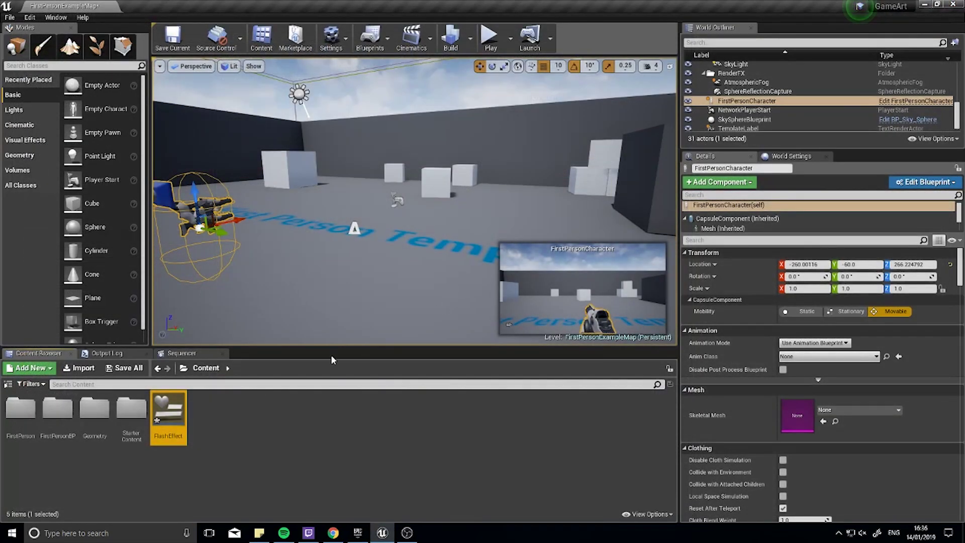
pyautogui.doubleClick(169, 420)
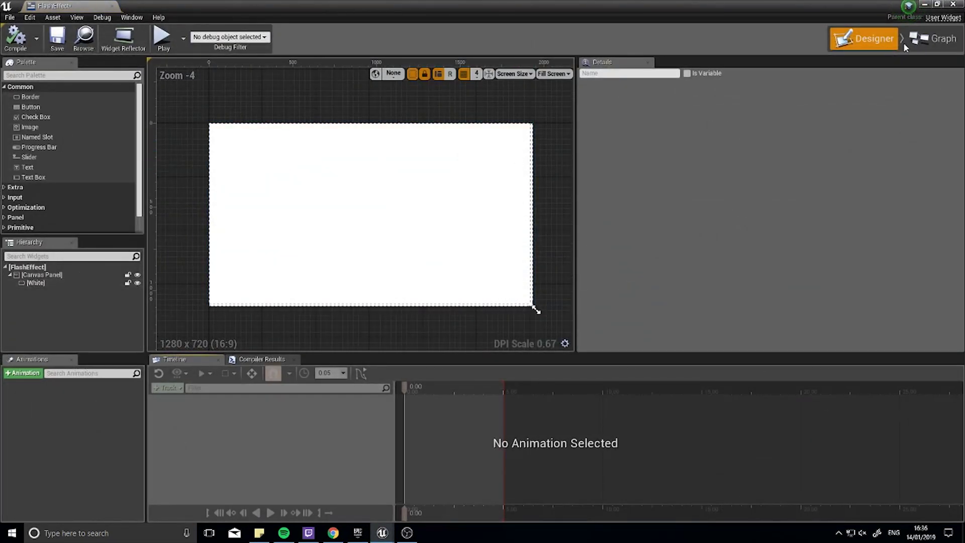
pyautogui.click(932, 39)
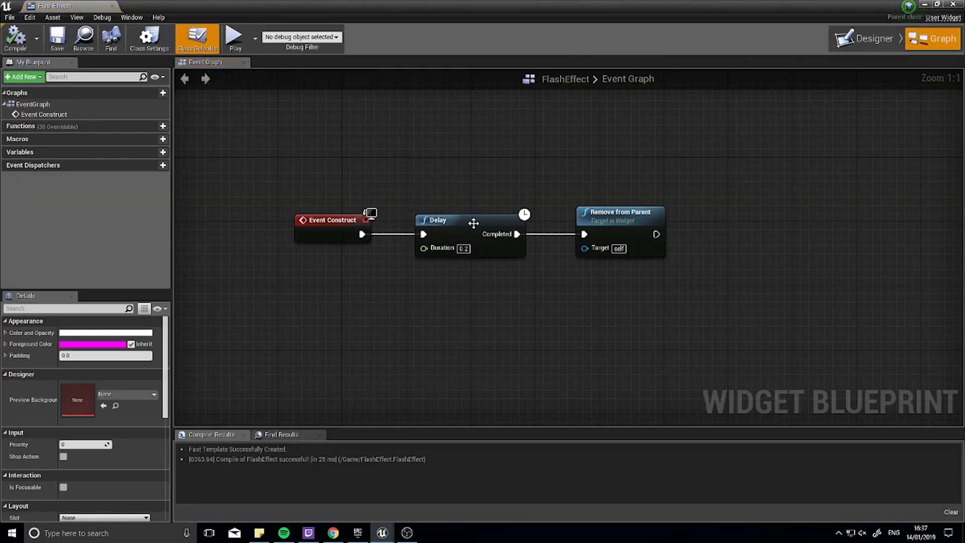
pyautogui.click(433, 222)
pyautogui.click(628, 221)
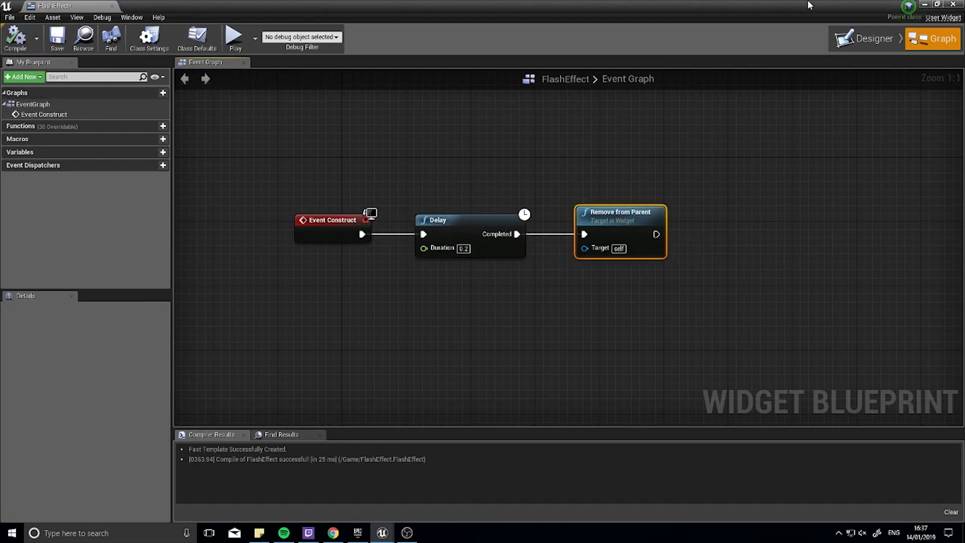
pyautogui.click(923, 4)
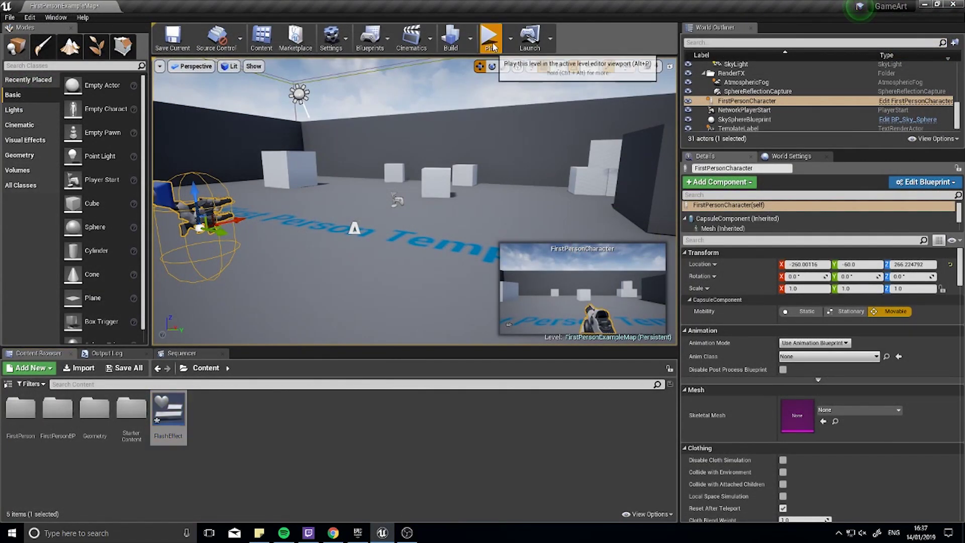
# - Play-test the level to see the white flash, stop, and reopen FlashEffect
pyautogui.click(490, 36)
pyautogui.click(416, 216)
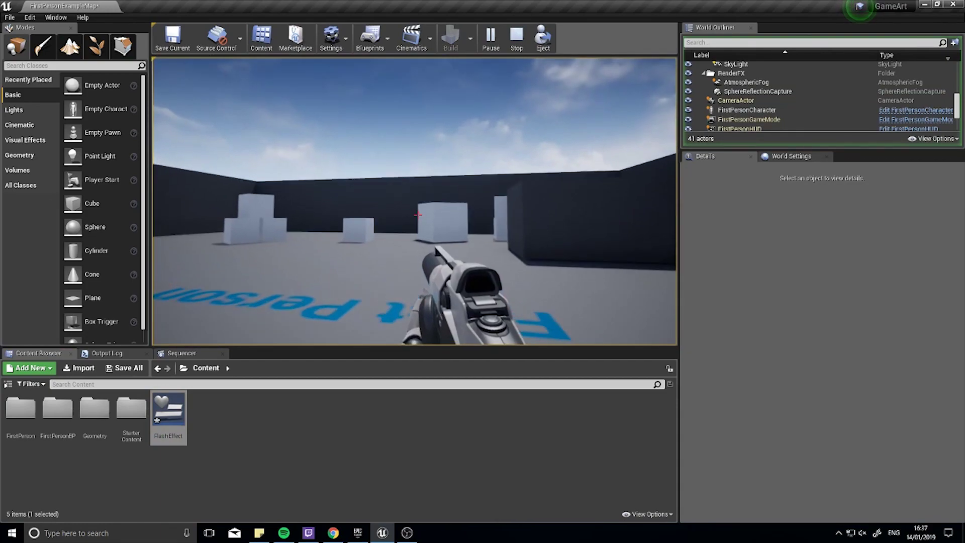
pyautogui.press('Escape')
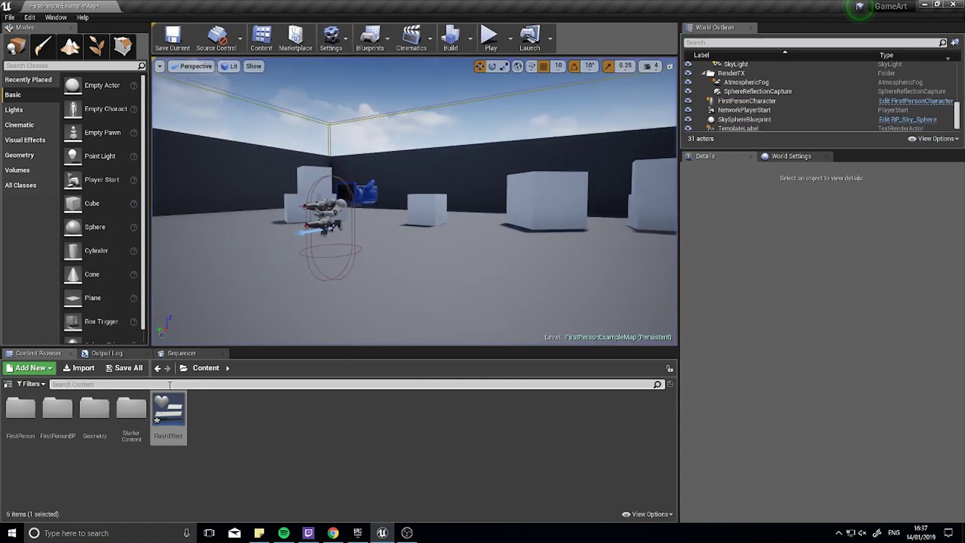
pyautogui.doubleClick(179, 399)
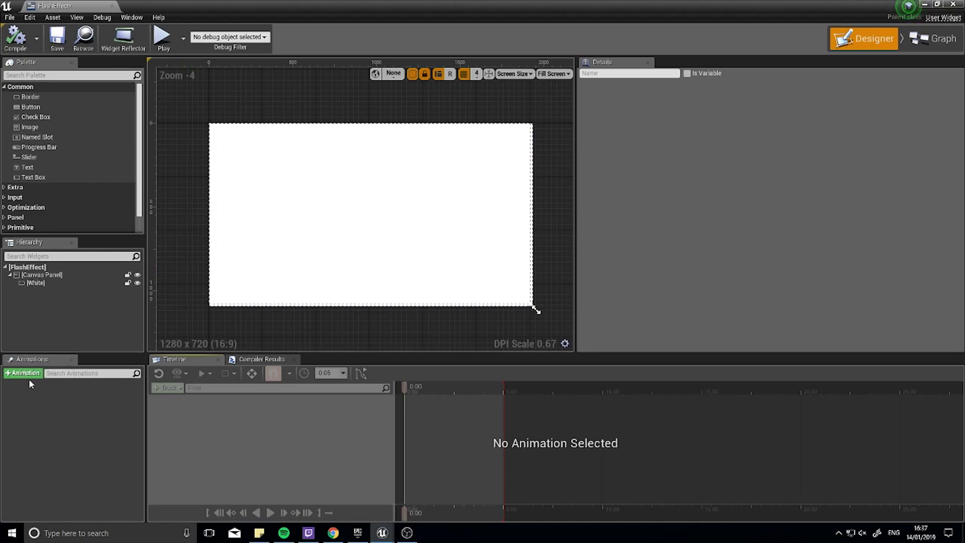
# - Add a new widget animation named FadeOut and select it in the timeline
pyautogui.click(12, 374)
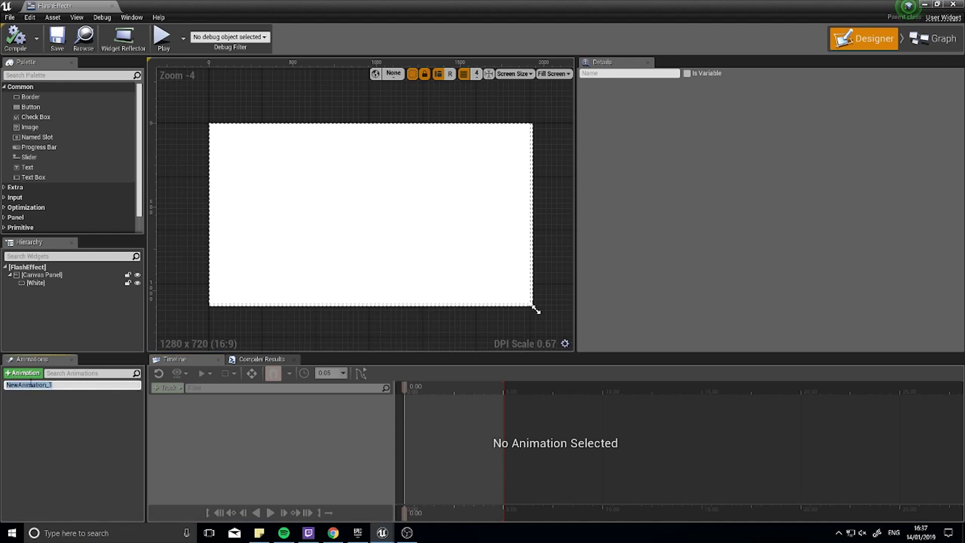
pyautogui.write('FadeOut')
pyautogui.press('Return')
pyautogui.click(36, 381)
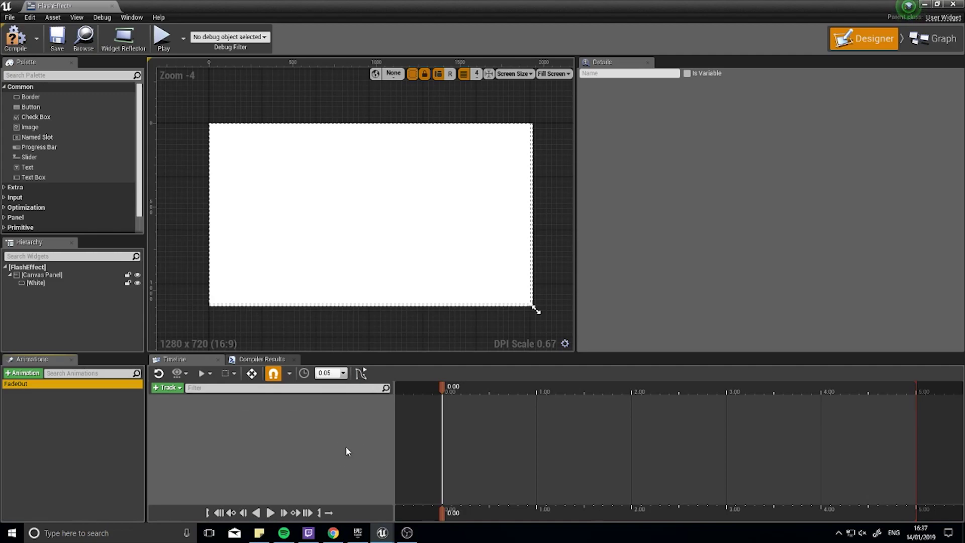
# - Add a track for the White widget to the FadeOut animation
pyautogui.click(179, 388)
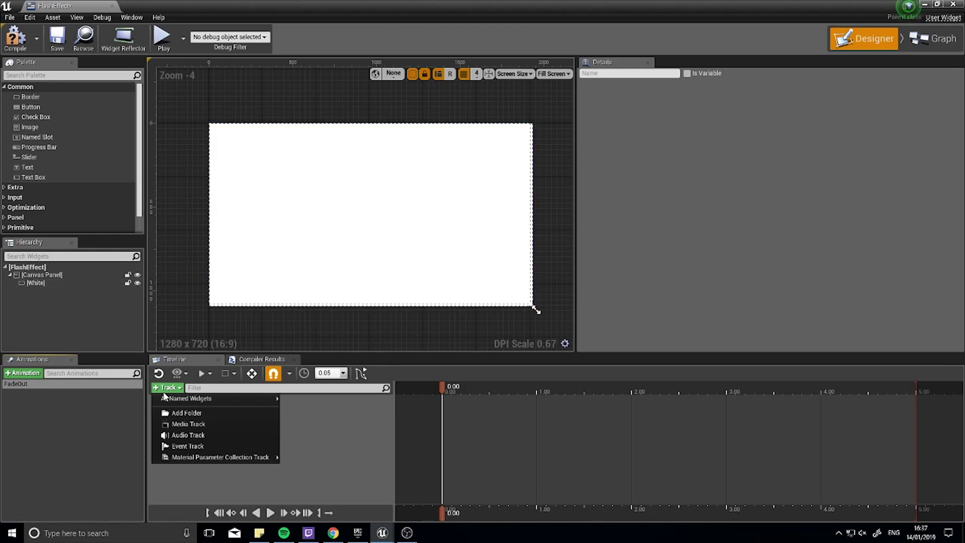
pyautogui.moveTo(170, 399)
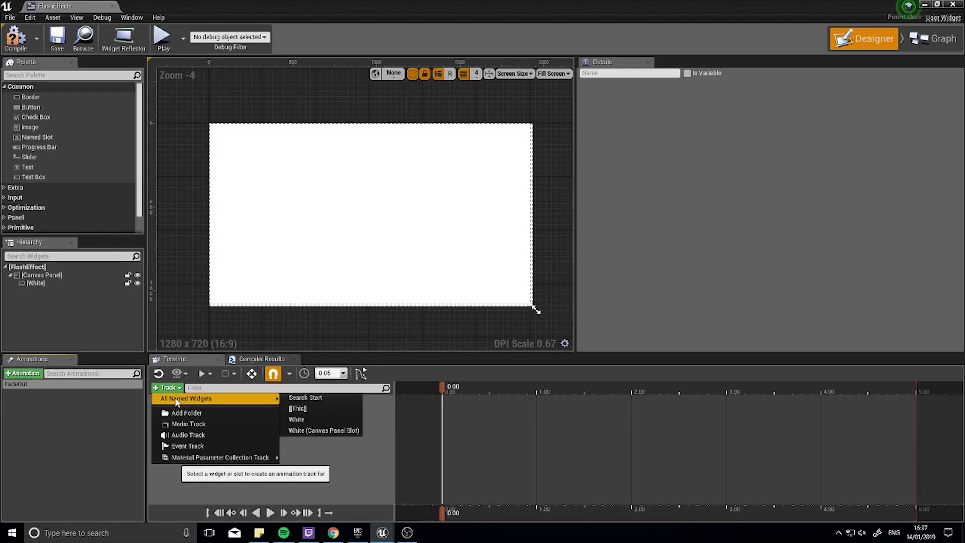
pyautogui.click(303, 421)
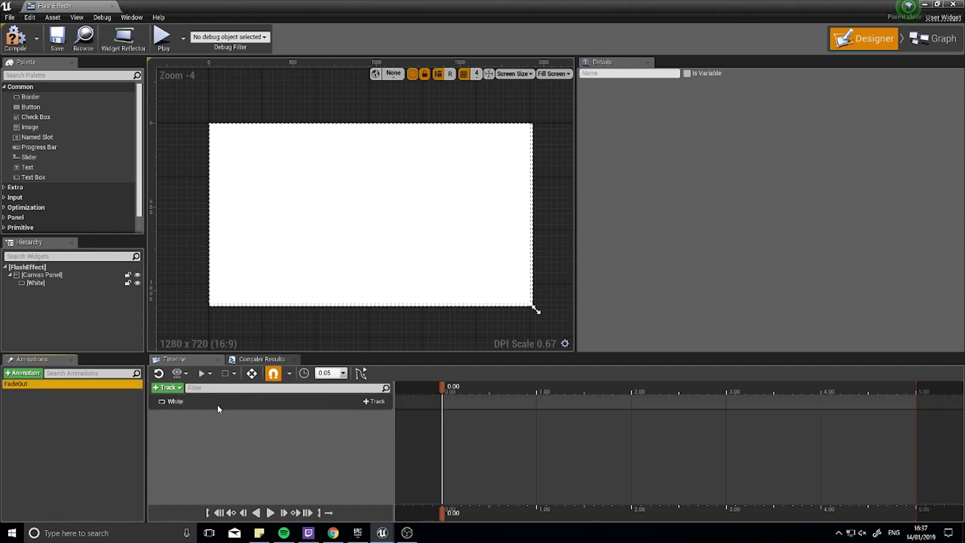
# - Add a Render Opacity track under White and place its starting 1.0 key
pyautogui.click(373, 401)
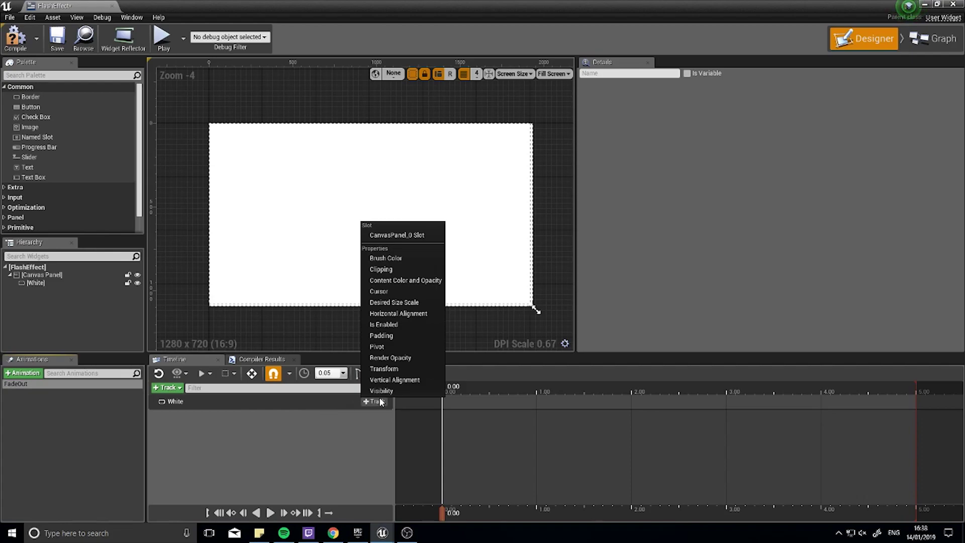
pyautogui.click(410, 358)
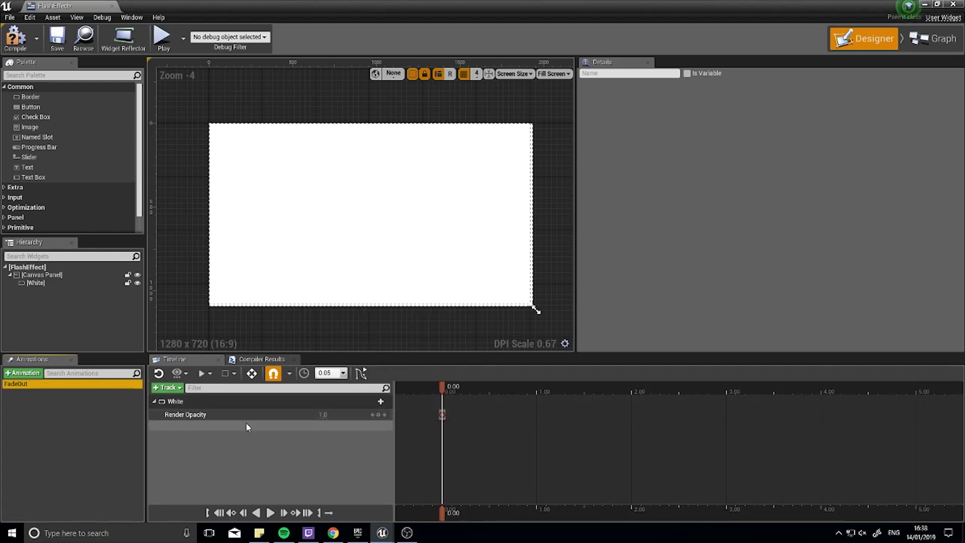
pyautogui.moveTo(444, 414)
pyautogui.mouseDown()
pyautogui.moveTo(482, 414)
pyautogui.moveTo(461, 414)
pyautogui.mouseUp()
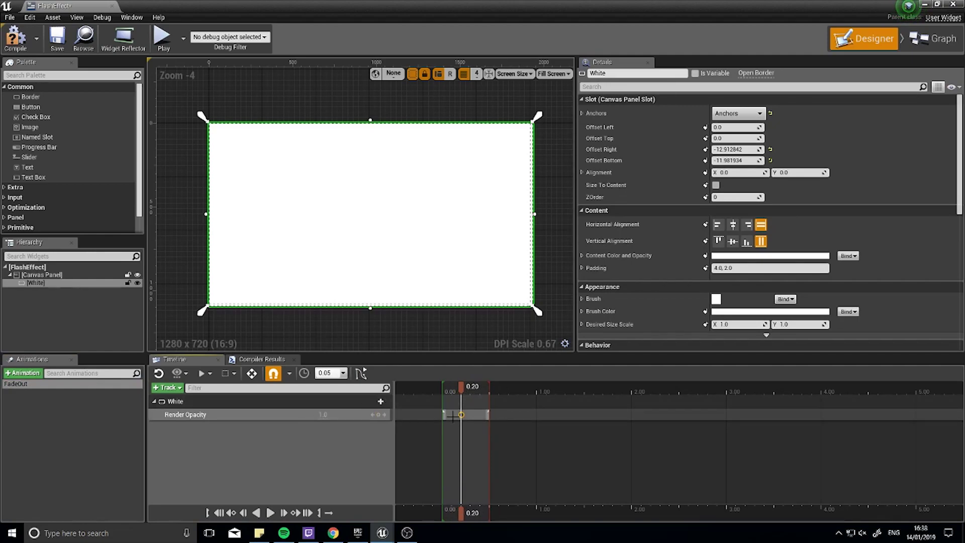
# - Key Render Opacity to 0.0 at 0.50 seconds and preview the fade
pyautogui.moveTo(461, 385); pyautogui.dragTo(488, 387)
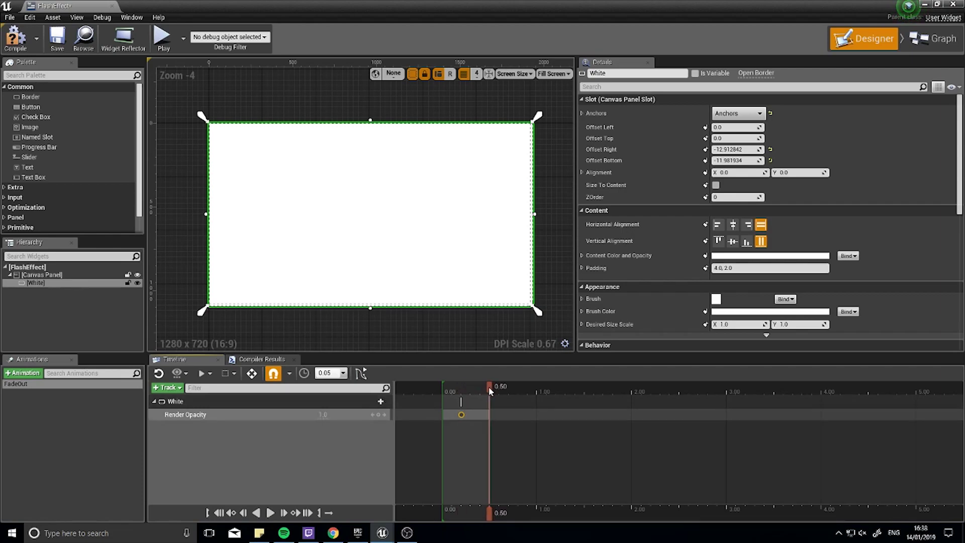
pyautogui.click(379, 415)
pyautogui.moveTo(323, 415); pyautogui.dragTo(326, 416)
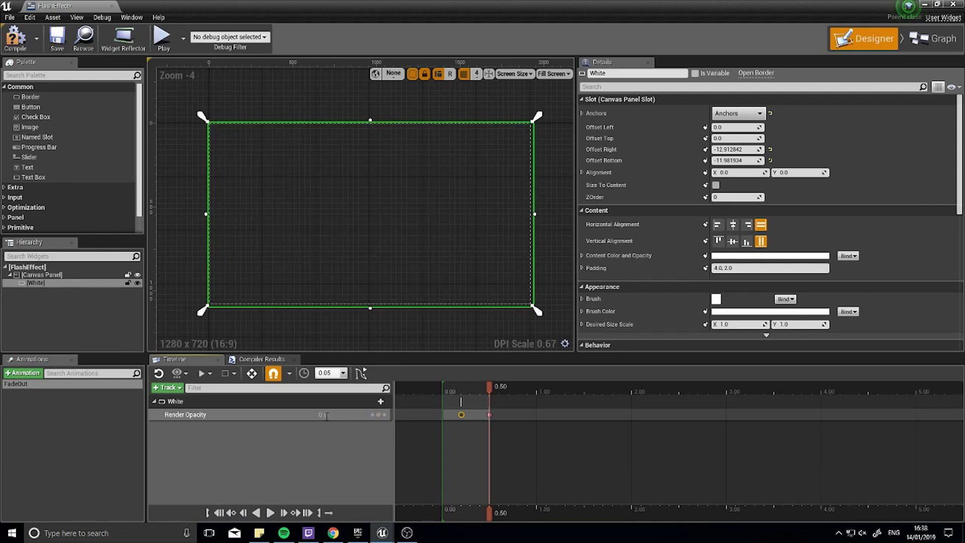
pyautogui.moveTo(490, 386); pyautogui.dragTo(443, 388)
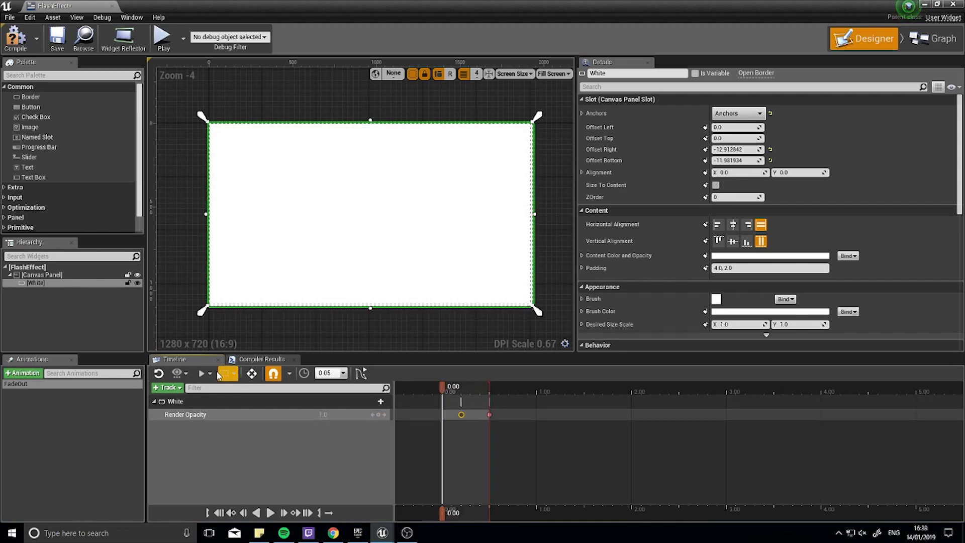
pyautogui.click(270, 513)
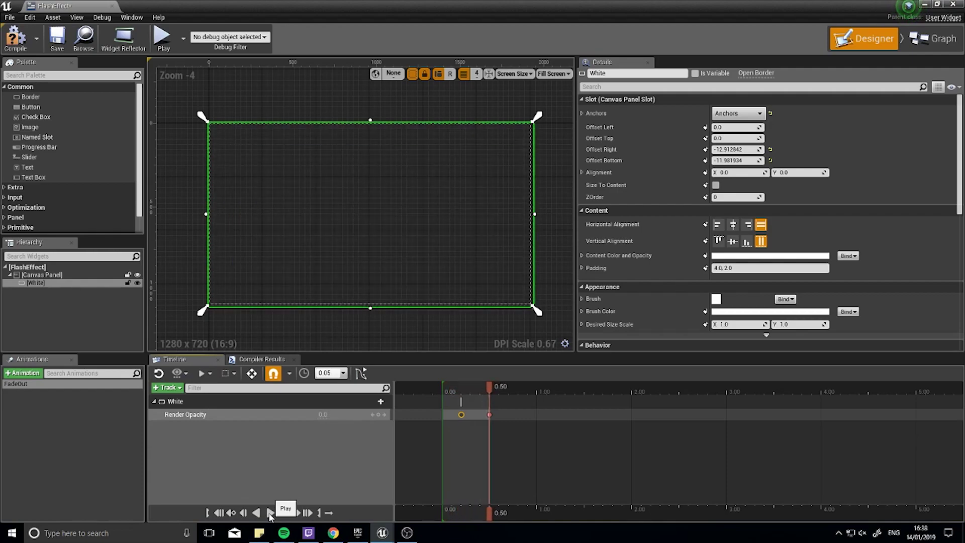